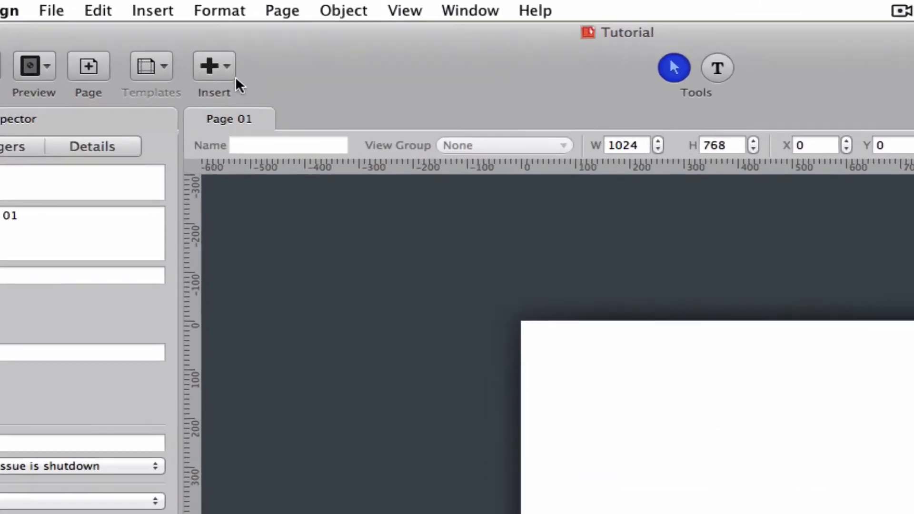
# Insert a 256×256 hotspot named hotspot 1 onto Page 01
pyautogui.click(223, 40)
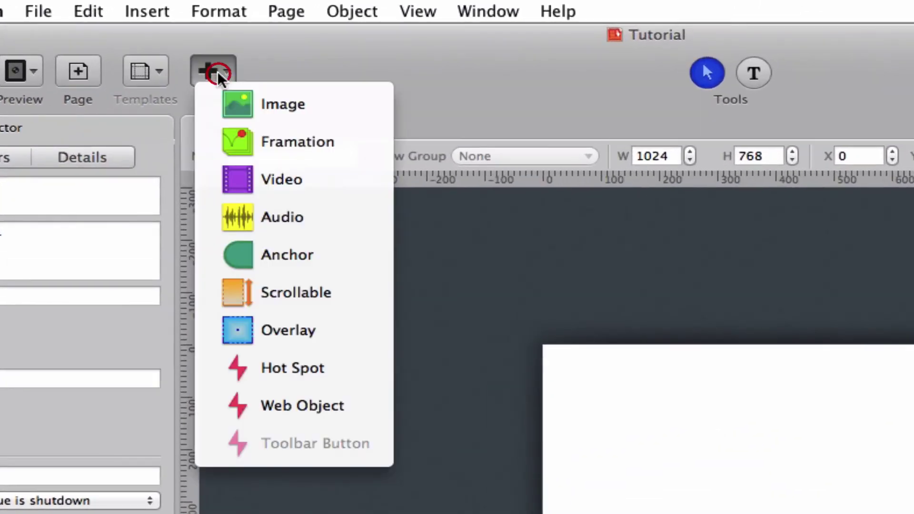
pyautogui.click(311, 381)
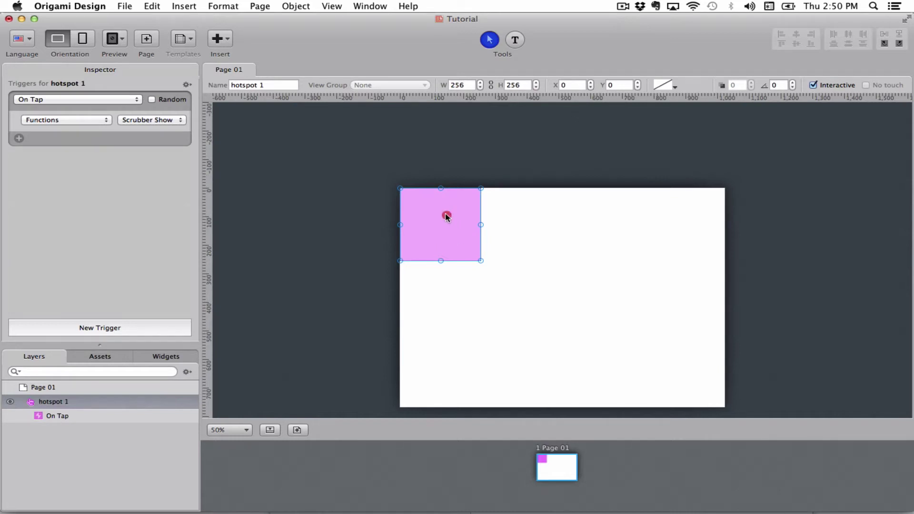
# Move hotspot 1 onto the page, resize it to 412×388 and place it at X 46, Y 90
pyautogui.moveTo(452, 218); pyautogui.dragTo(570, 252)
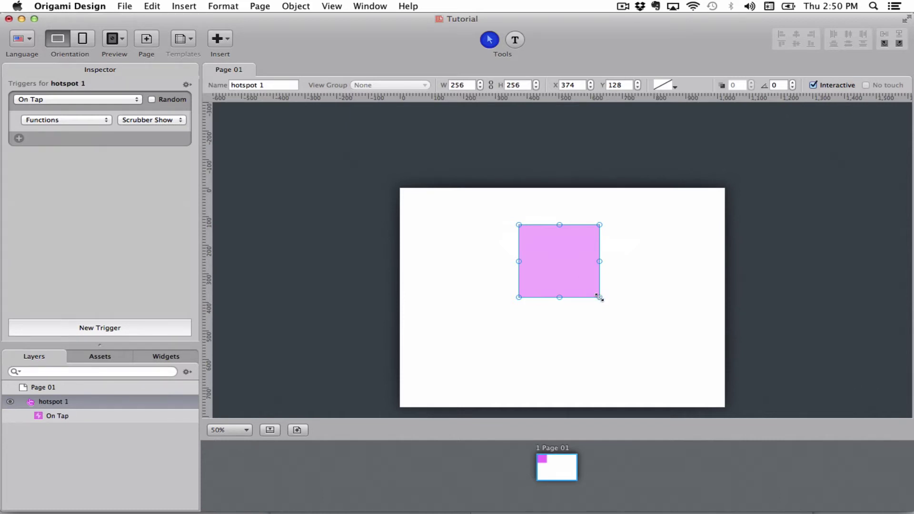
pyautogui.moveTo(599, 297); pyautogui.dragTo(602, 338)
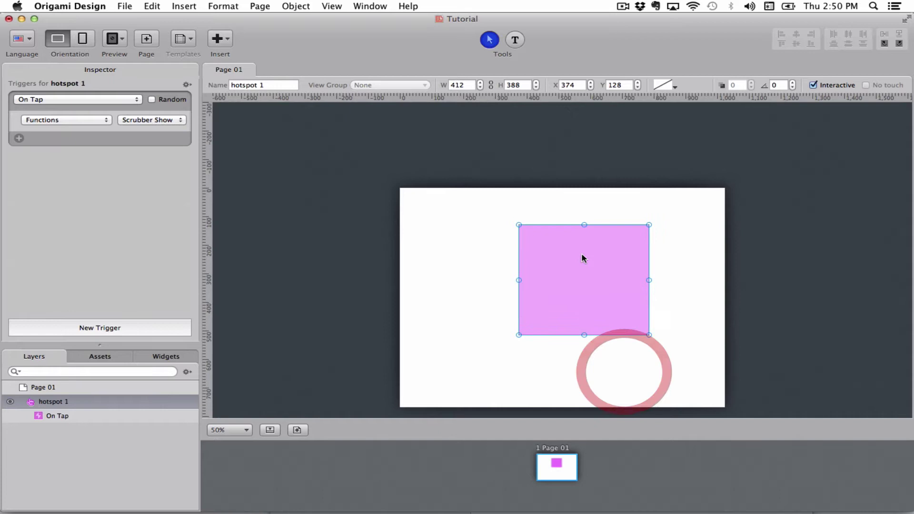
pyautogui.moveTo(520, 248); pyautogui.dragTo(417, 242)
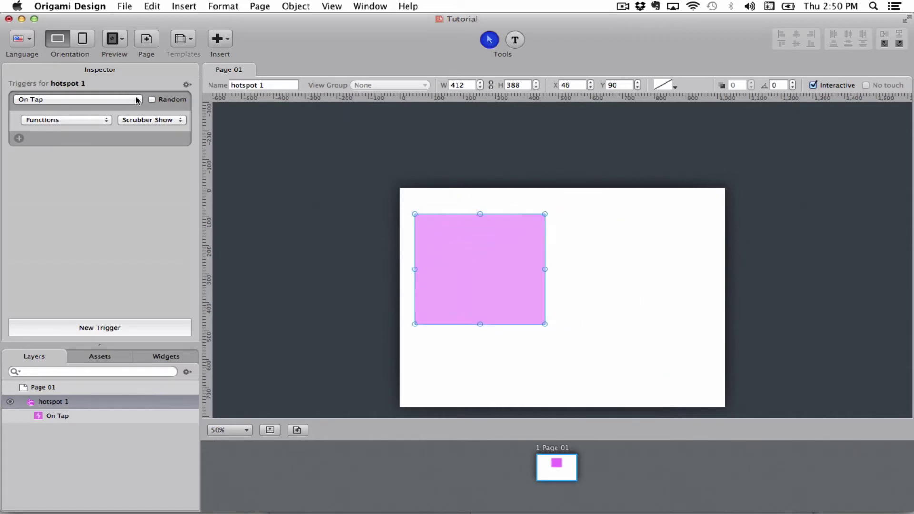
# Switch hotspot 1's trigger event from On Tap to On Screen Enter
pyautogui.click(83, 100)
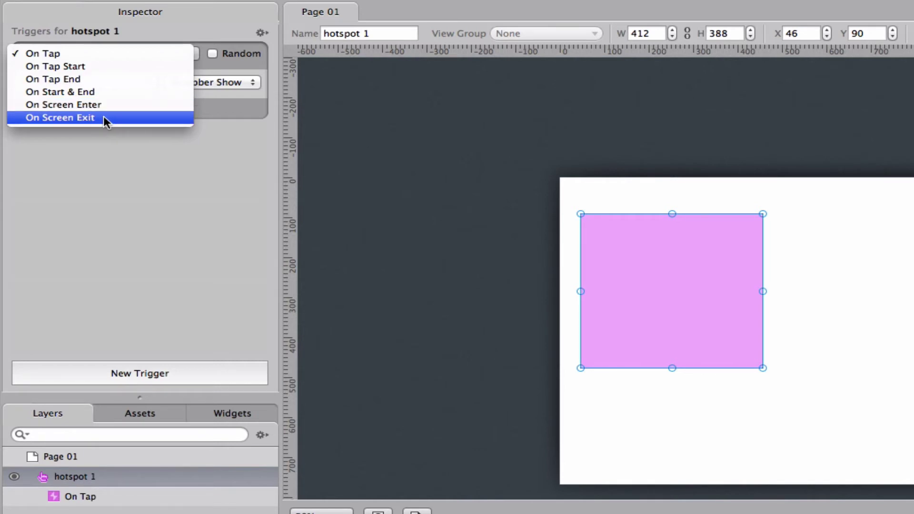
pyautogui.click(146, 103)
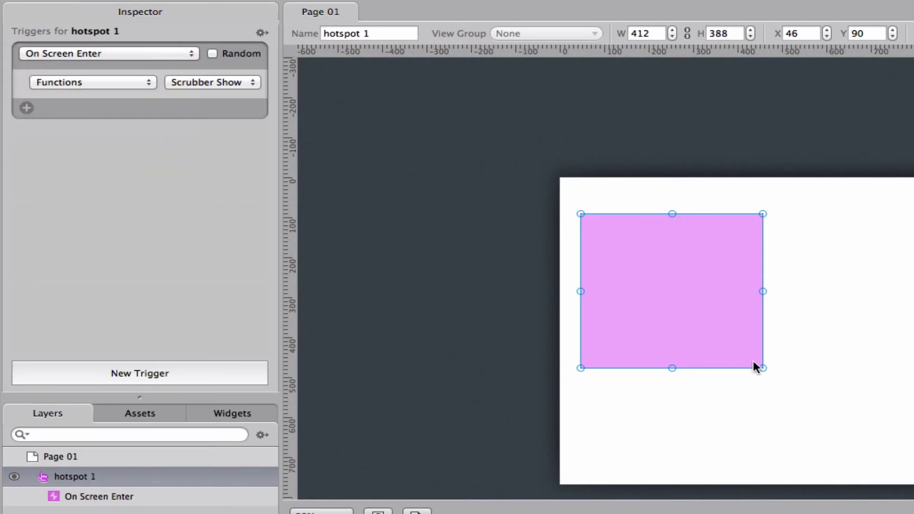
# Shrink hotspot 1 to 180×150, move it to X 100, Y 66, then deselect it
pyautogui.moveTo(762, 367); pyautogui.dragTo(658, 270)
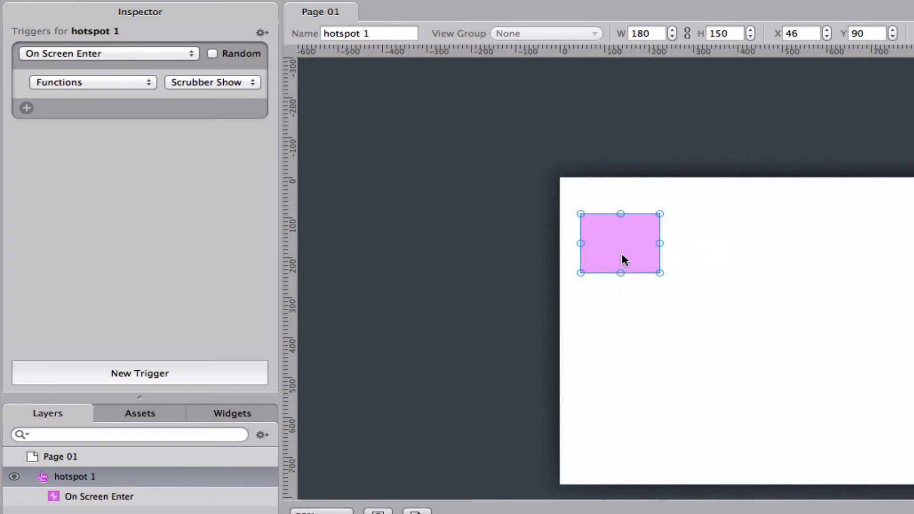
pyautogui.moveTo(624, 260); pyautogui.dragTo(646, 238)
pyautogui.click(521, 236)
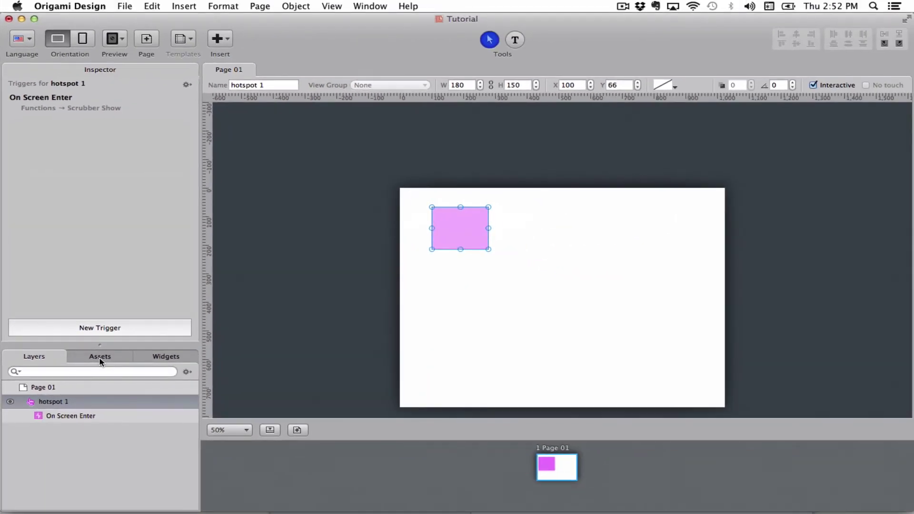
# Place midas_touch.jpg's sibling midas_touch_2.jpg from Assets on the page as image 1 at X 0, Y 0
pyautogui.click(100, 359)
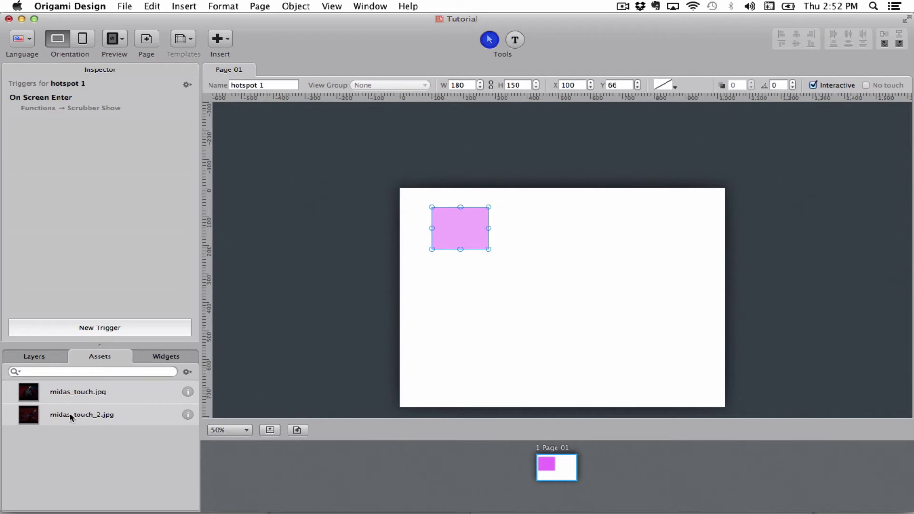
pyautogui.moveTo(70, 417); pyautogui.dragTo(410, 197)
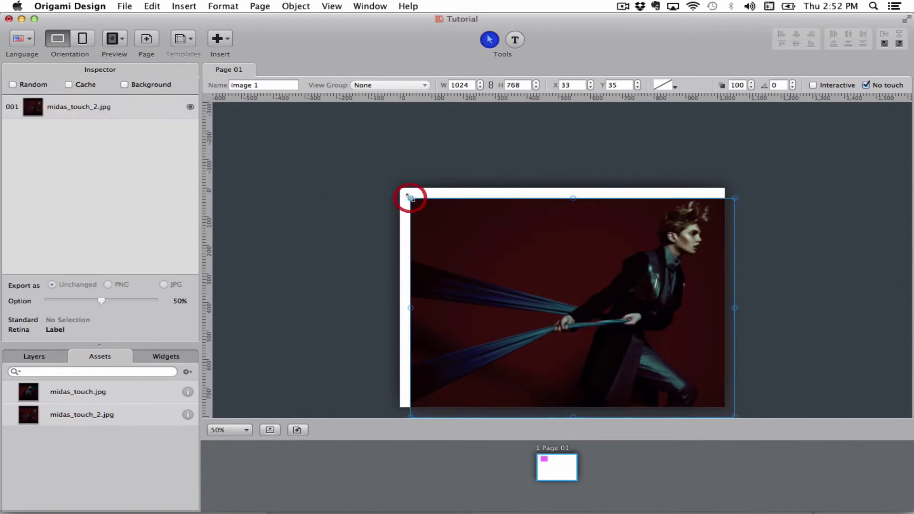
pyautogui.doubleClick(564, 84)
pyautogui.write('0')
pyautogui.press('Return')
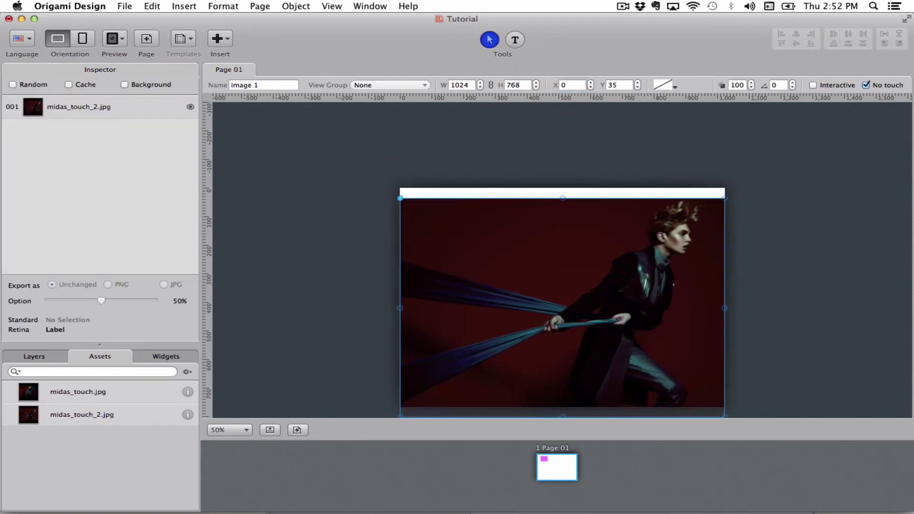
pyautogui.doubleClick(609, 85)
pyautogui.write('0')
pyautogui.press('Return')
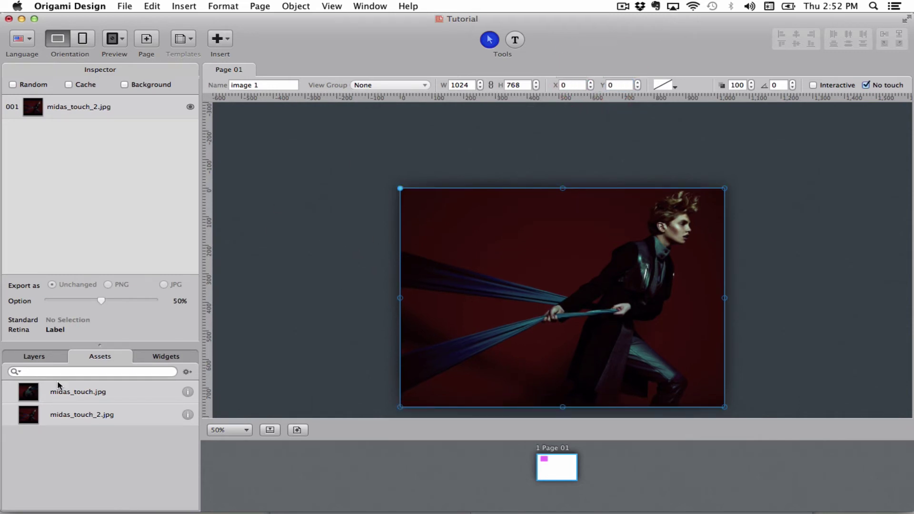
# Show the page's layers, enlarge the list, and select hotspot 1
pyautogui.click(33, 355)
pyautogui.moveTo(99, 343); pyautogui.dragTo(98, 314)
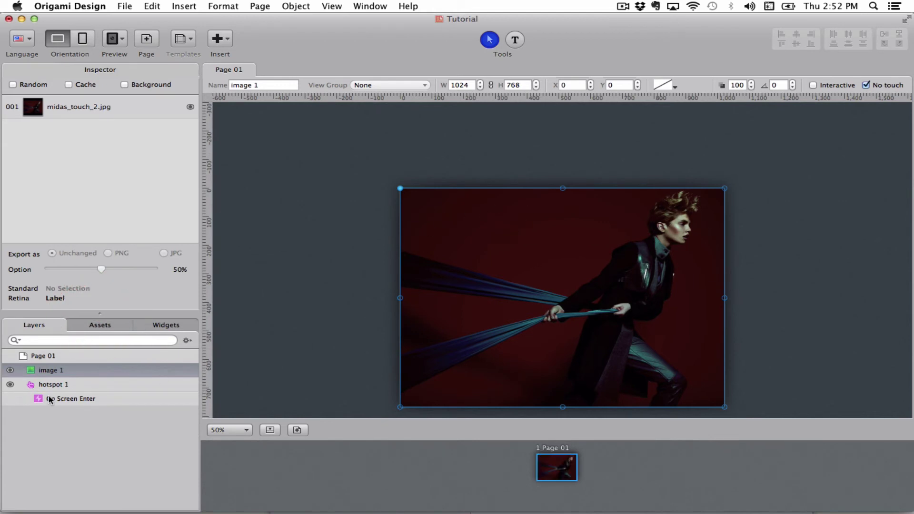
pyautogui.click(59, 384)
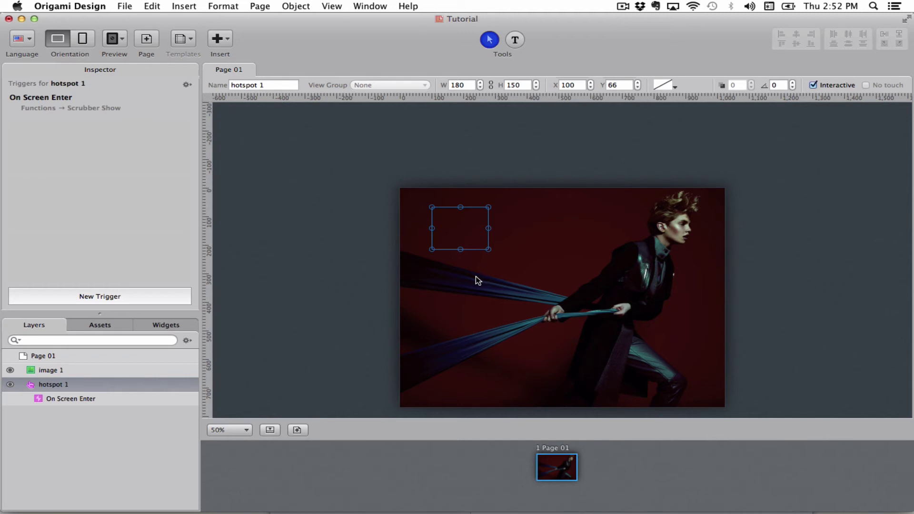
# Move hotspot 1 above image 1, add midas_touch.jpg as image 1's second picture, reselect hotspot 1
pyautogui.click(60, 385)
pyautogui.moveTo(60, 384); pyautogui.dragTo(58, 364)
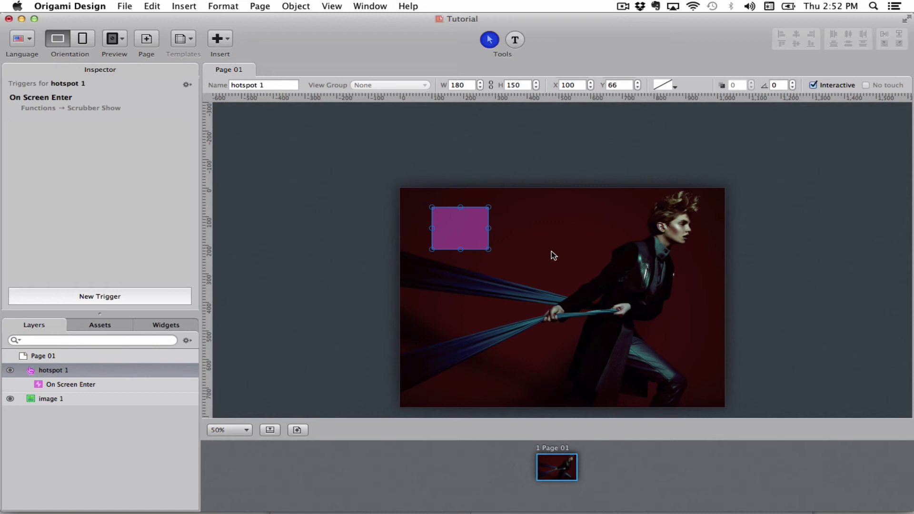
pyautogui.click(479, 313)
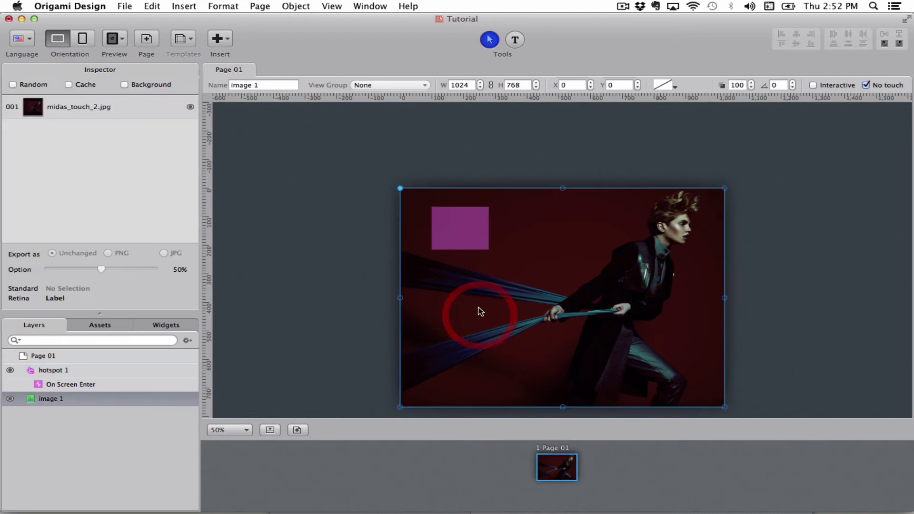
pyautogui.click(99, 325)
pyautogui.moveTo(63, 365); pyautogui.dragTo(56, 216)
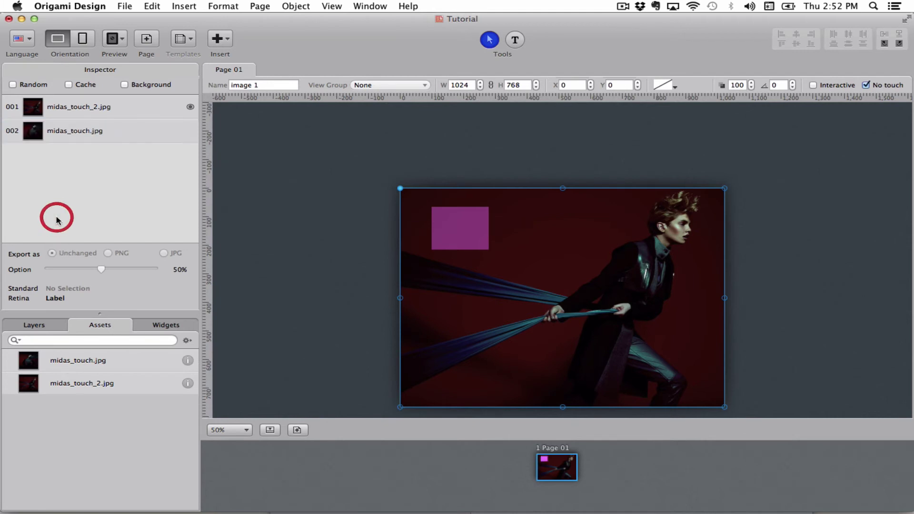
pyautogui.click(34, 326)
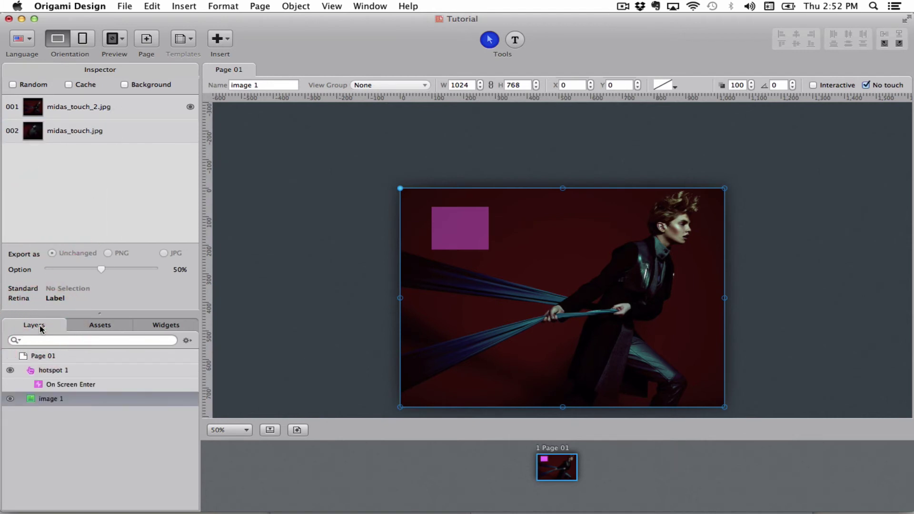
pyautogui.click(61, 371)
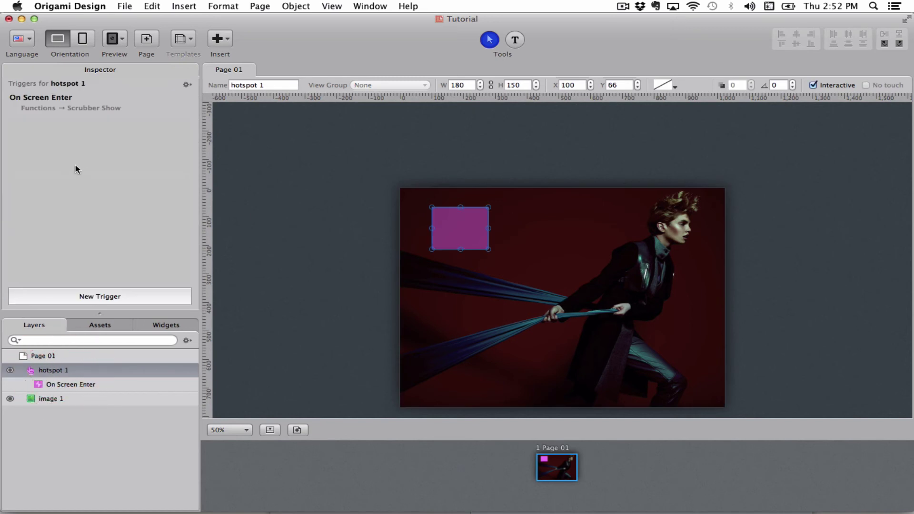
# Edit the On Screen Enter trigger, keeping its event and targeting image 1
pyautogui.click(57, 109)
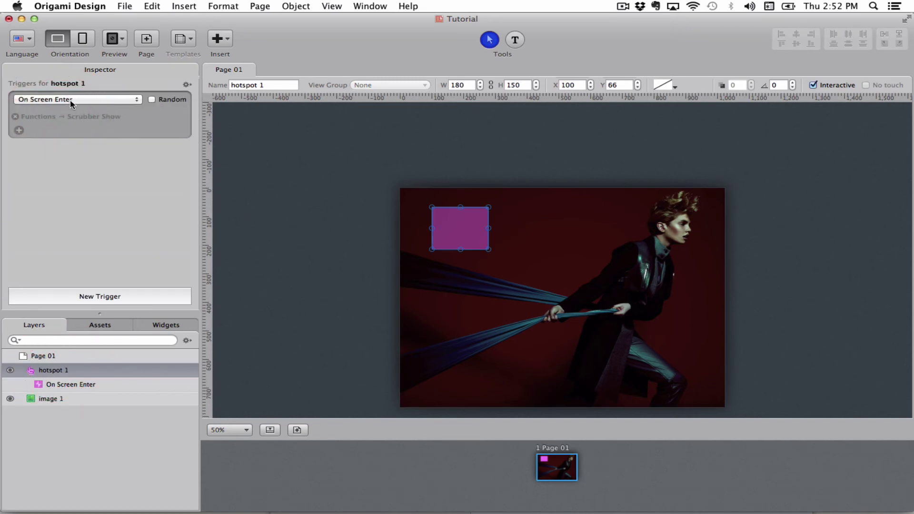
pyautogui.click(74, 102)
pyautogui.click(73, 100)
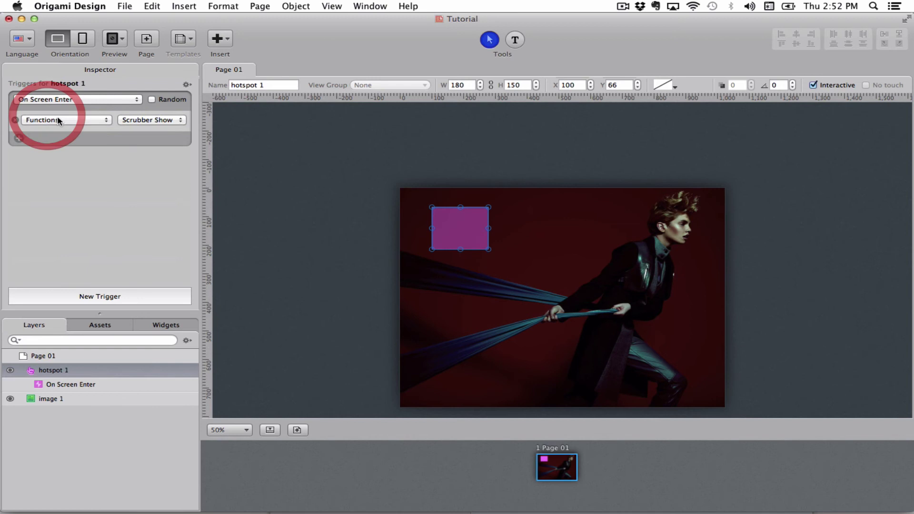
pyautogui.click(66, 121)
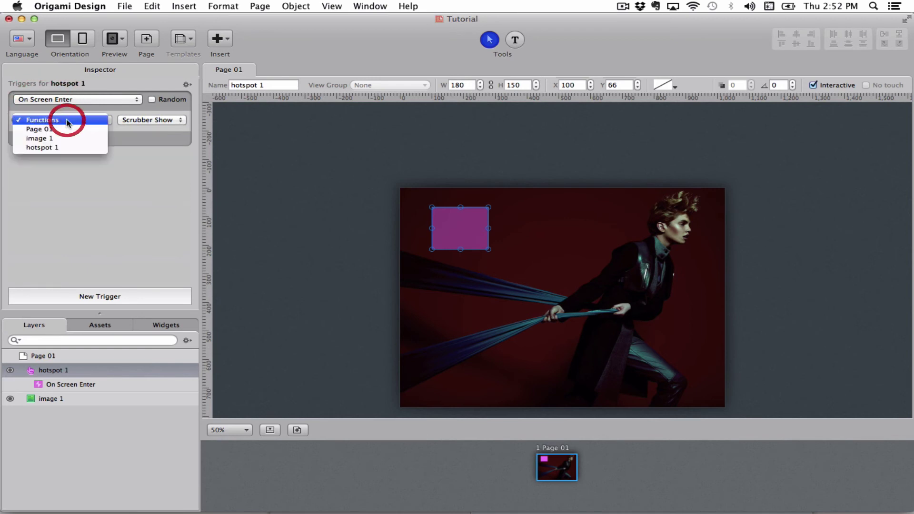
pyautogui.click(48, 139)
# Set the trigger's action to Next Image with a 2-second delay, then collapse it
pyautogui.click(143, 120)
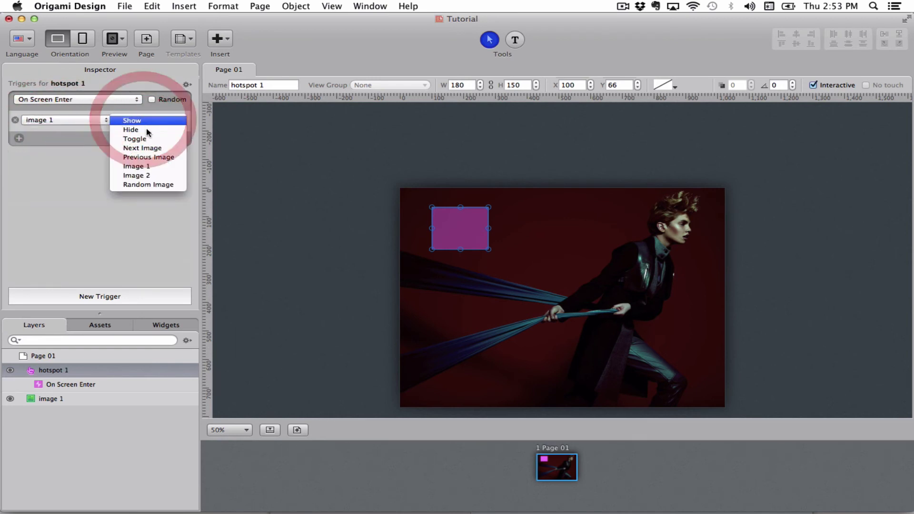
pyautogui.click(149, 148)
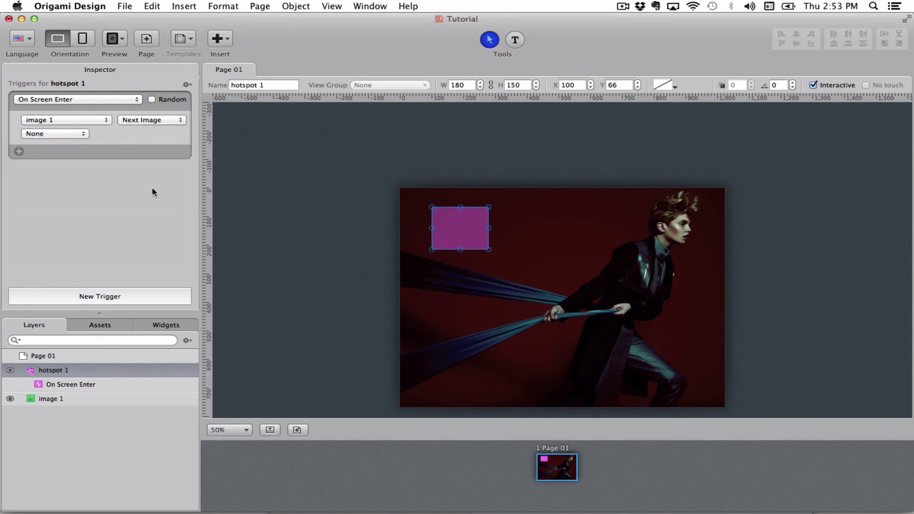
pyautogui.click(62, 136)
pyautogui.click(57, 143)
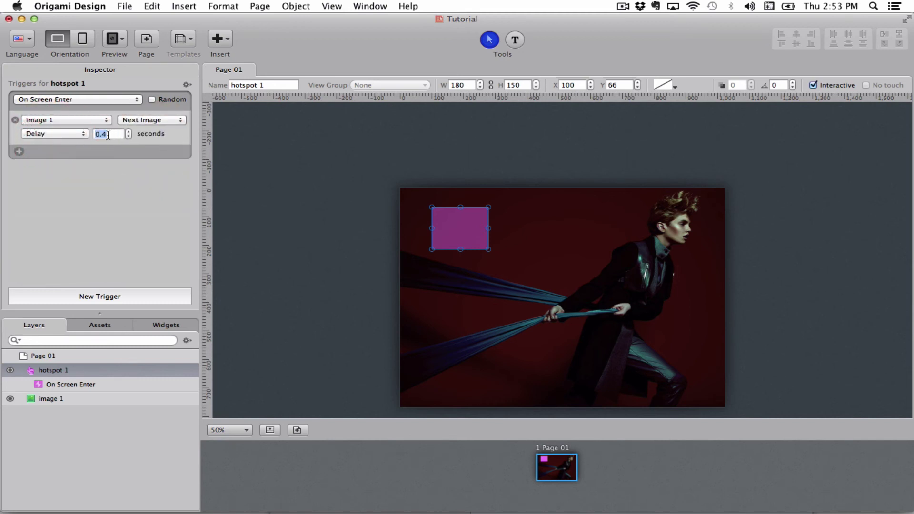
pyautogui.write('2')
pyautogui.click(100, 187)
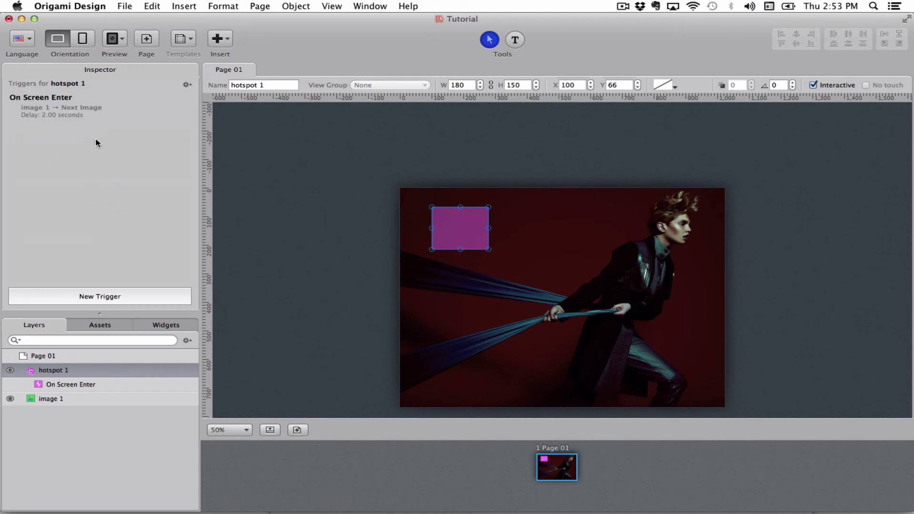
# Preview image 1 by showing midas_touch.jpg then midas_touch_2.jpg, and reselect hotspot 1
pyautogui.moveTo(63, 98)
pyautogui.click(432, 290)
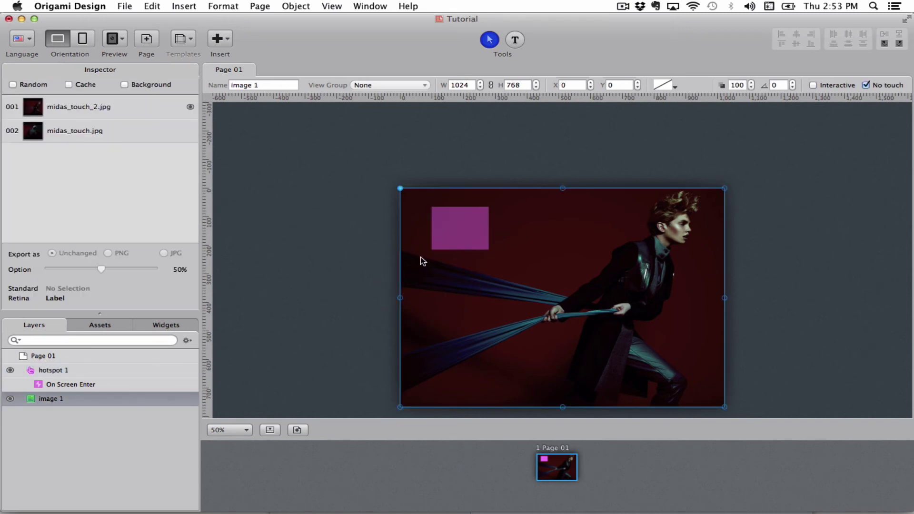
pyautogui.click(190, 131)
pyautogui.click(190, 106)
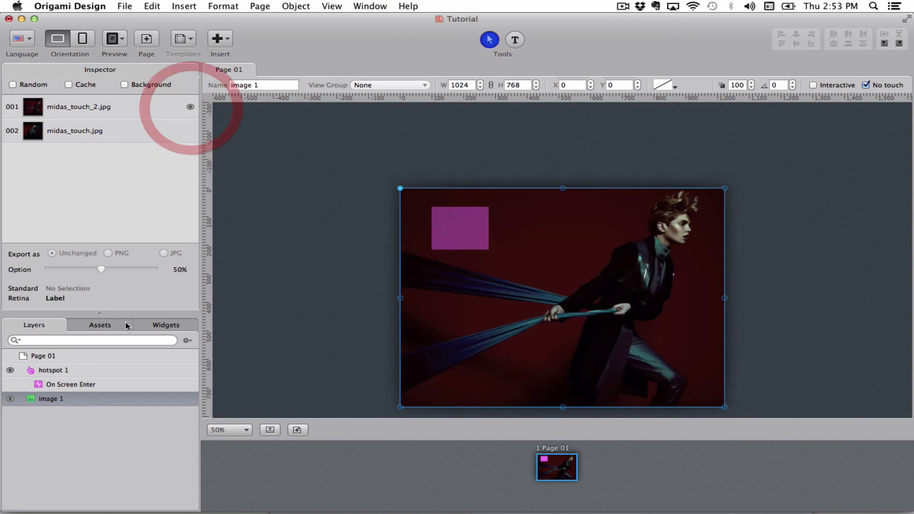
pyautogui.click(65, 370)
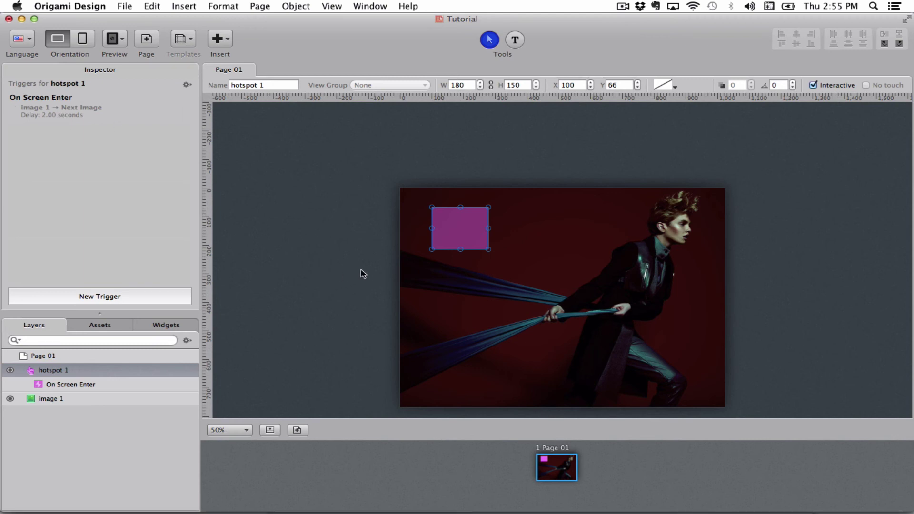
pyautogui.press('super+Tab')
pyautogui.press('super+Tab')
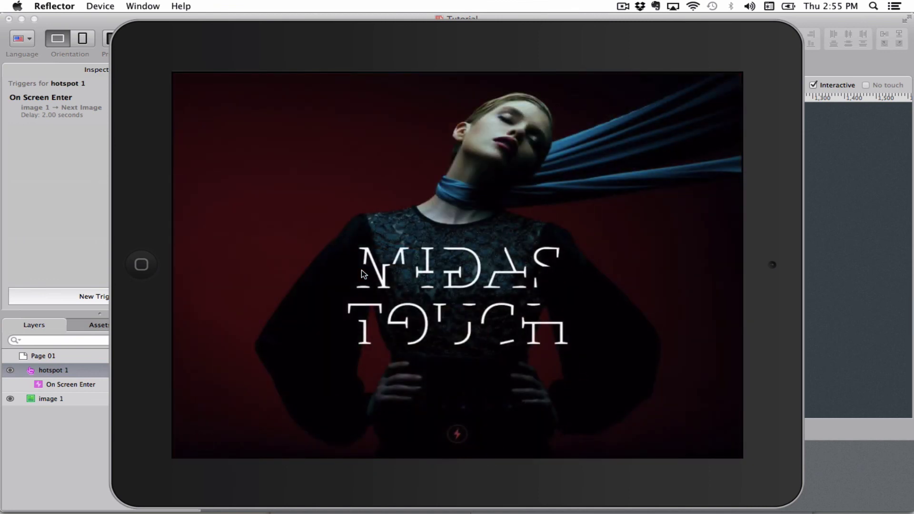
pyautogui.press('super+Tab')
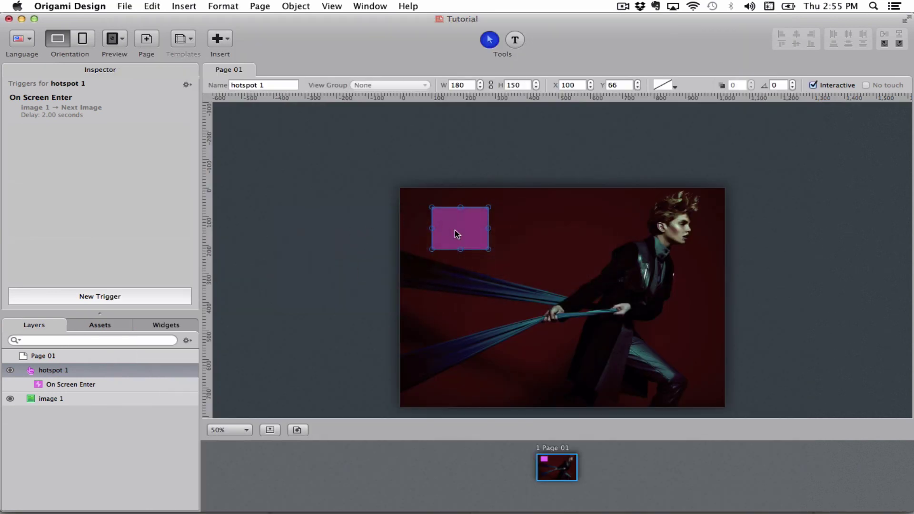
# Open hotspot 1's On Screen Enter trigger and display its list of event types
pyautogui.doubleClick(72, 99)
pyautogui.click(73, 99)
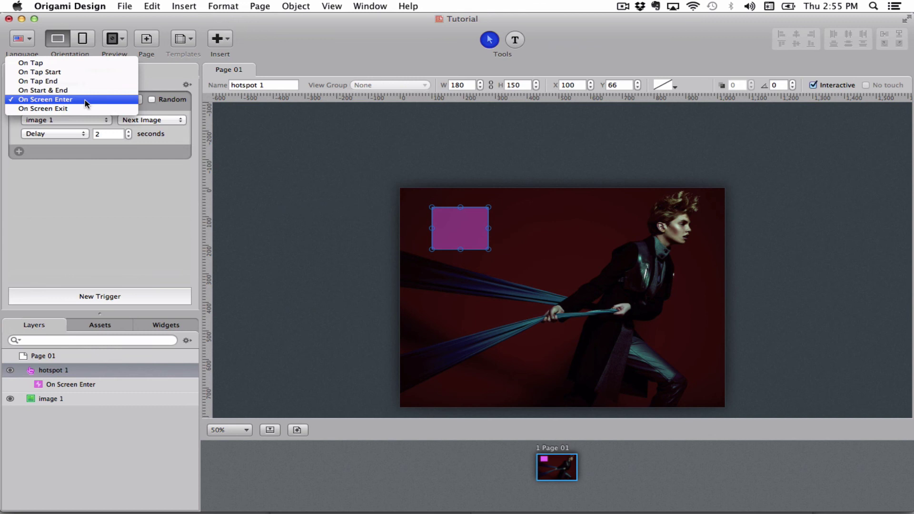